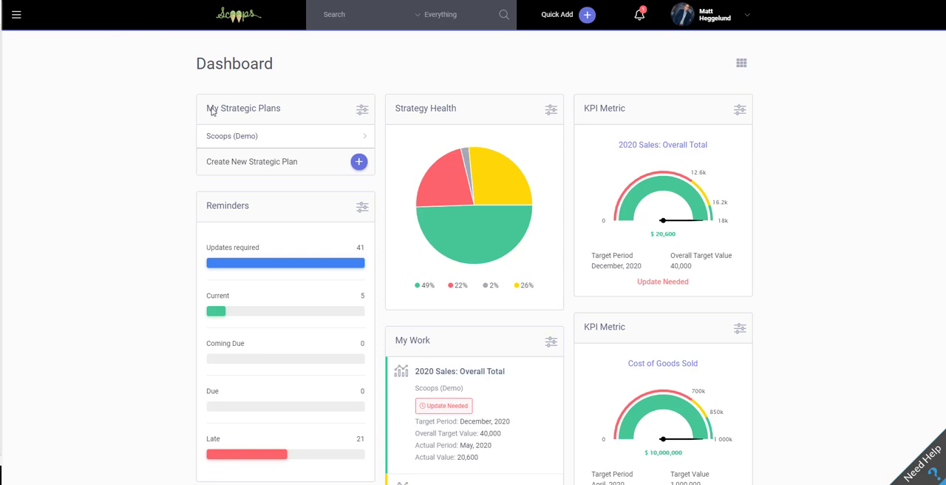
# Open the Scoops (Demo) plan's Key Performance Indicator page and start a new key performance indicator
pyautogui.click(239, 141)
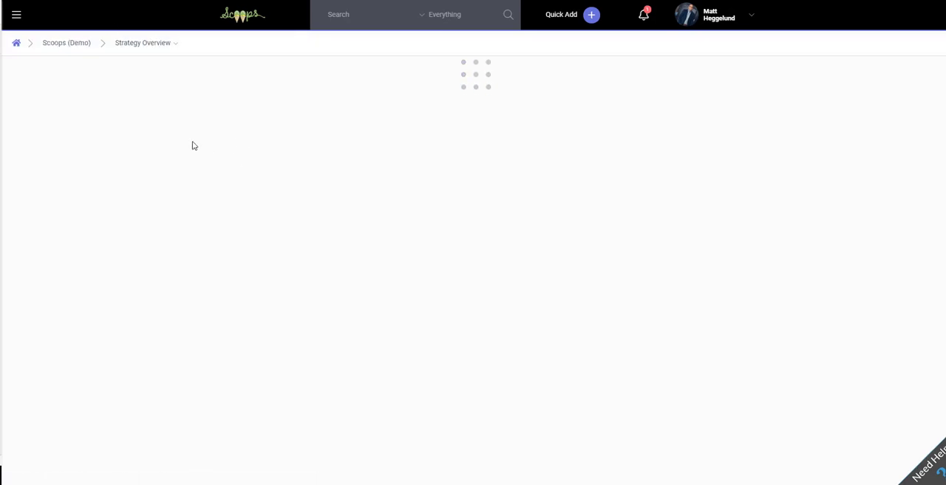
pyautogui.moveTo(167, 40)
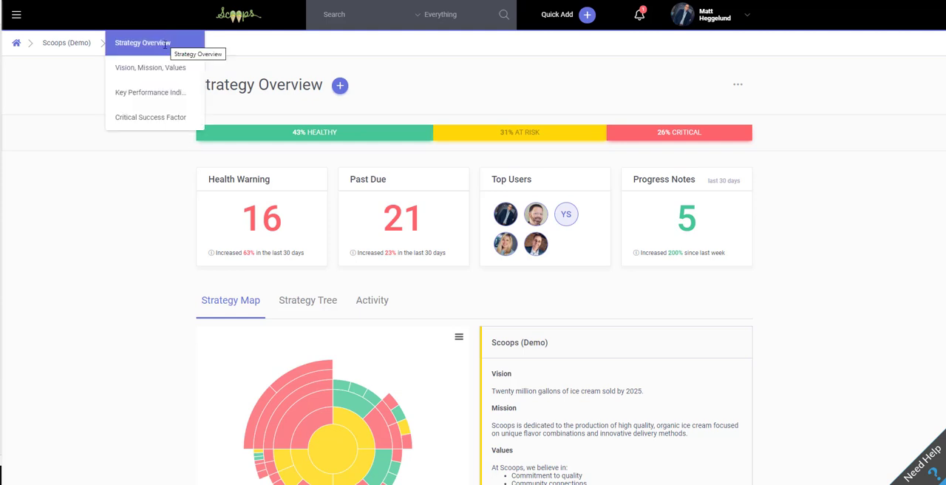
pyautogui.click(164, 96)
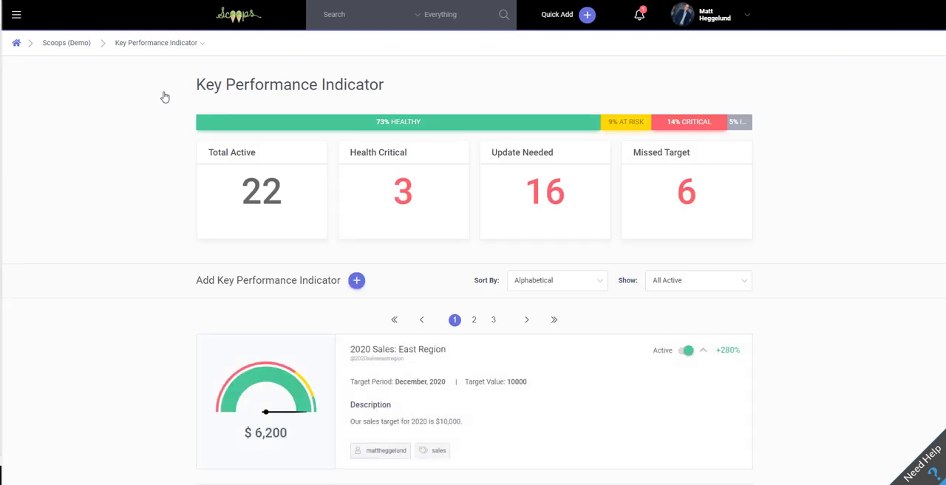
pyautogui.click(357, 281)
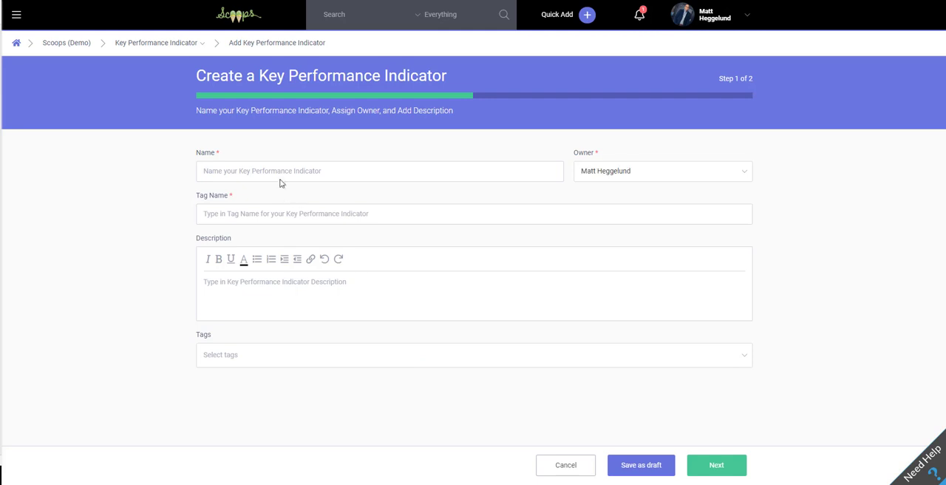
# Name the new key performance indicator "2020 Sales: Overall Total"
pyautogui.click(279, 170)
pyautogui.write('2020')
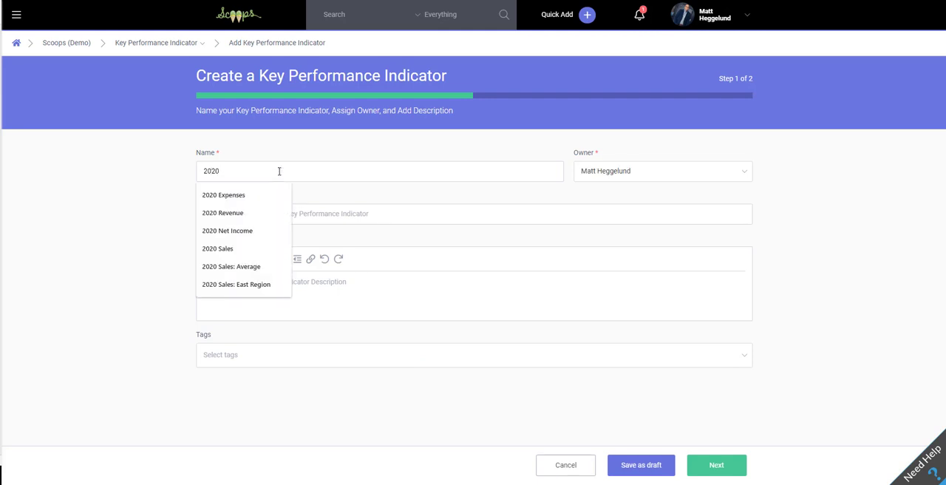
pyautogui.write(' Sales:')
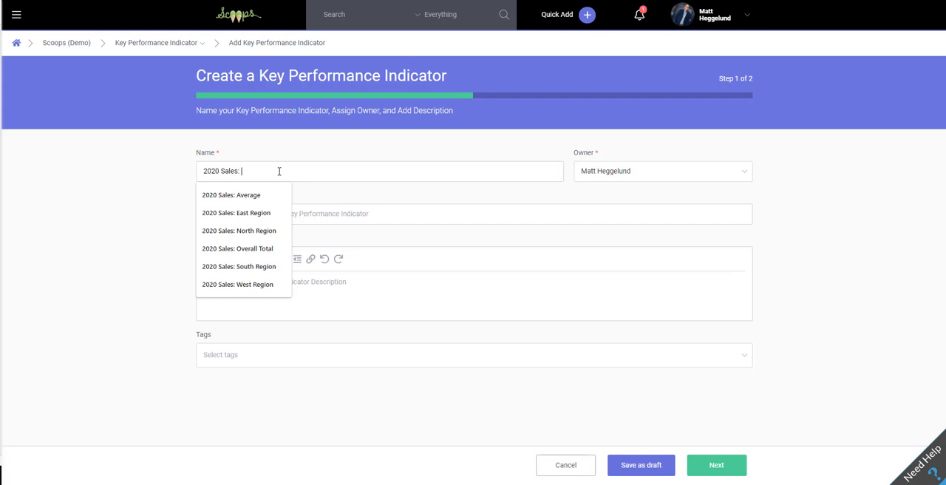
pyautogui.write(' Overall Total')
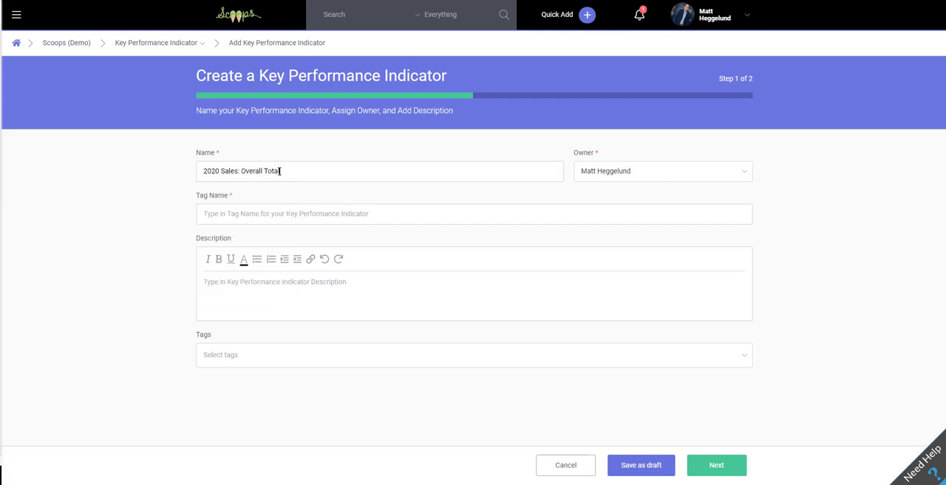
pyautogui.press('Tab')
# Enter the description "this is where i would enter my target state"
pyautogui.click(247, 294)
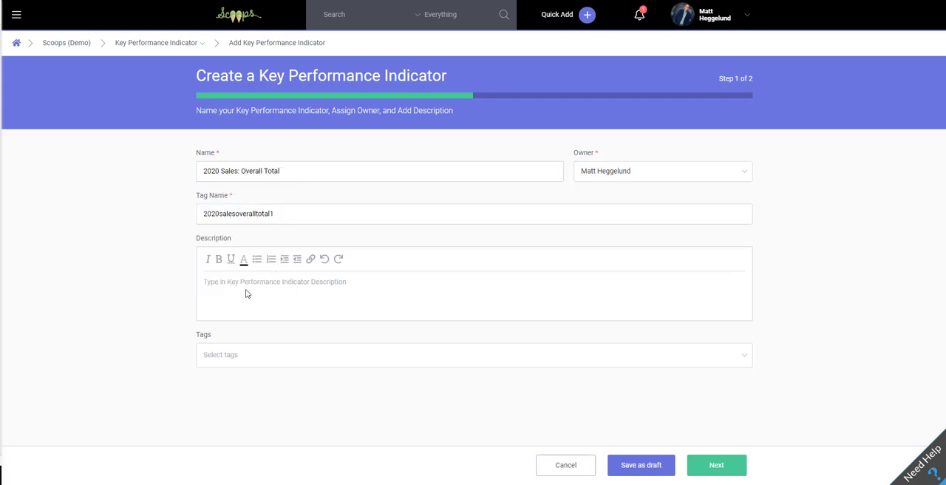
pyautogui.click(242, 286)
pyautogui.write('this is w')
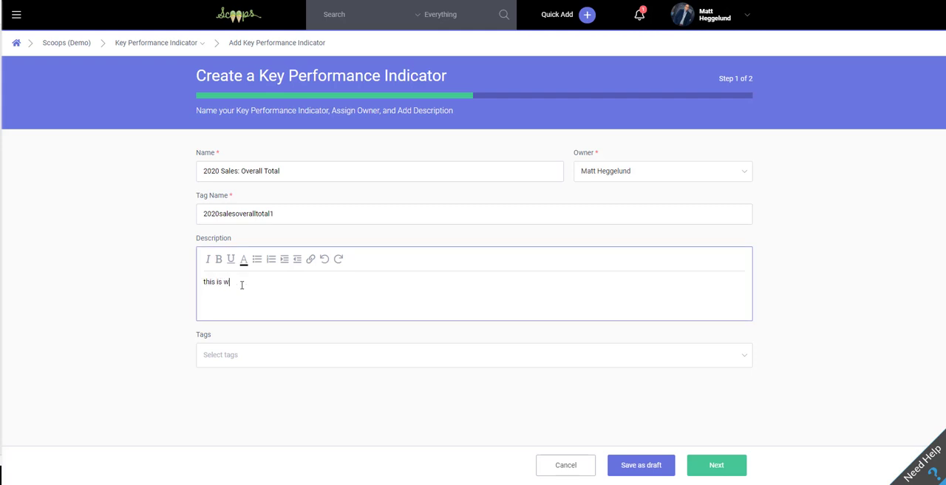
pyautogui.write('here i would enter my target state')
# Add the tags growth and sales, and continue to the KPI type configuration
pyautogui.click(255, 360)
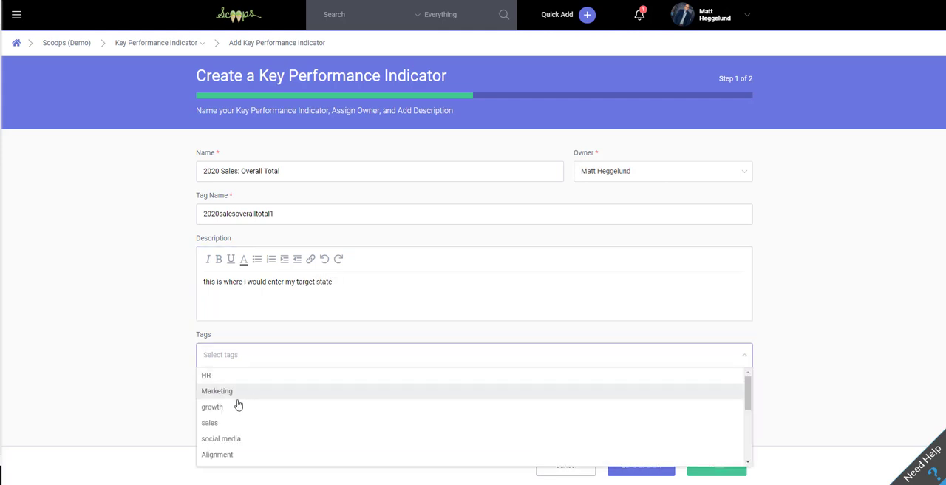
pyautogui.click(238, 406)
pyautogui.click(283, 354)
pyautogui.click(252, 408)
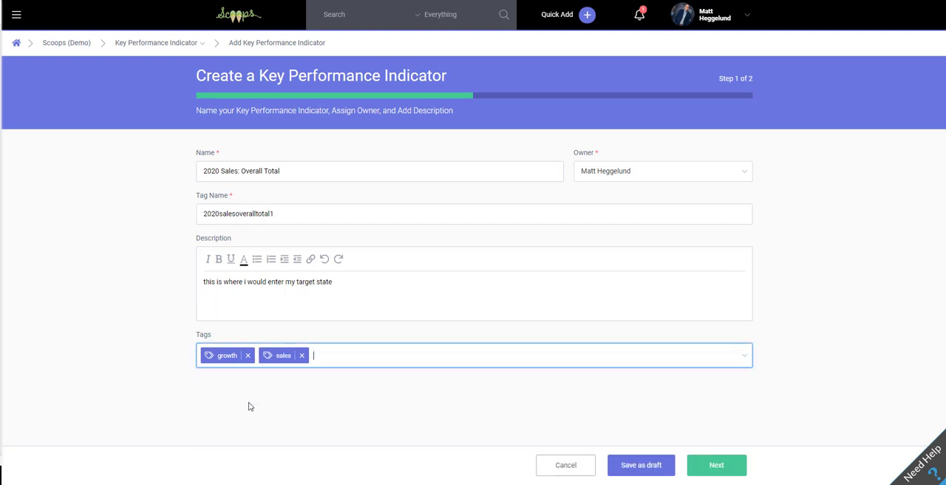
pyautogui.click(712, 467)
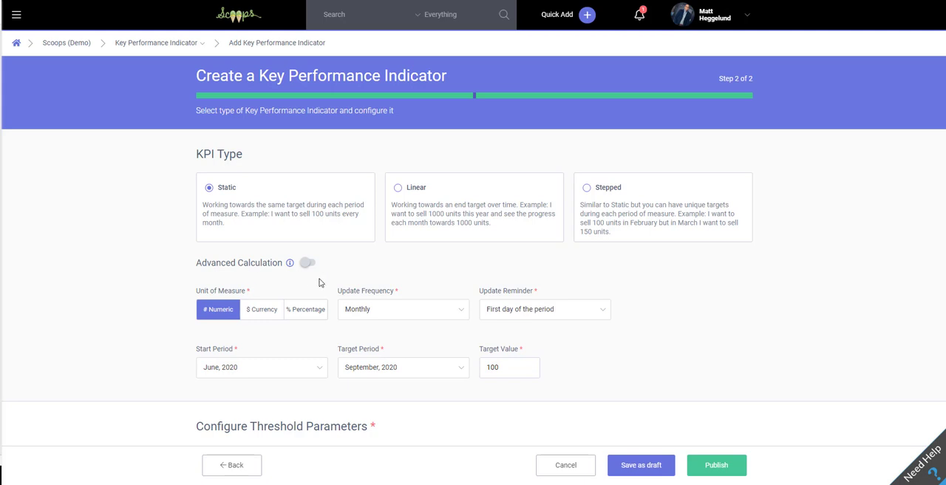
# Set the KPI type to Linear and enable Advanced Calculation
pyautogui.click(399, 189)
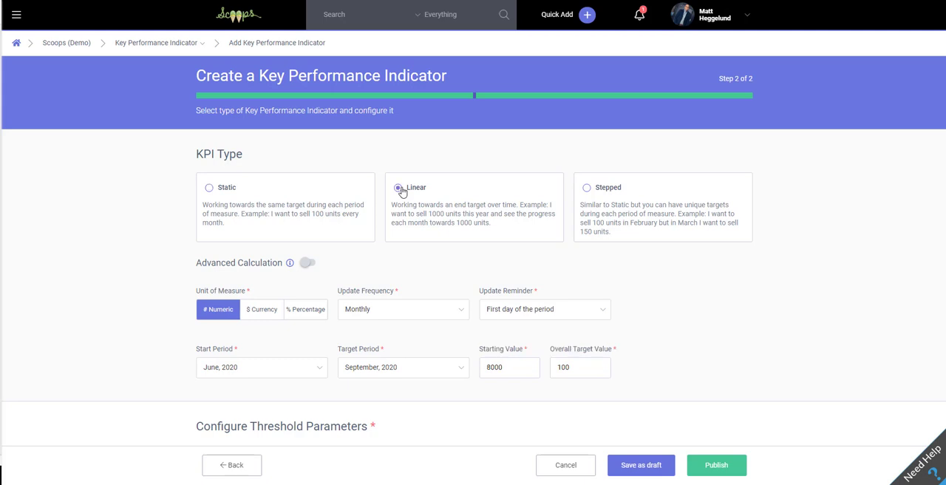
pyautogui.click(307, 265)
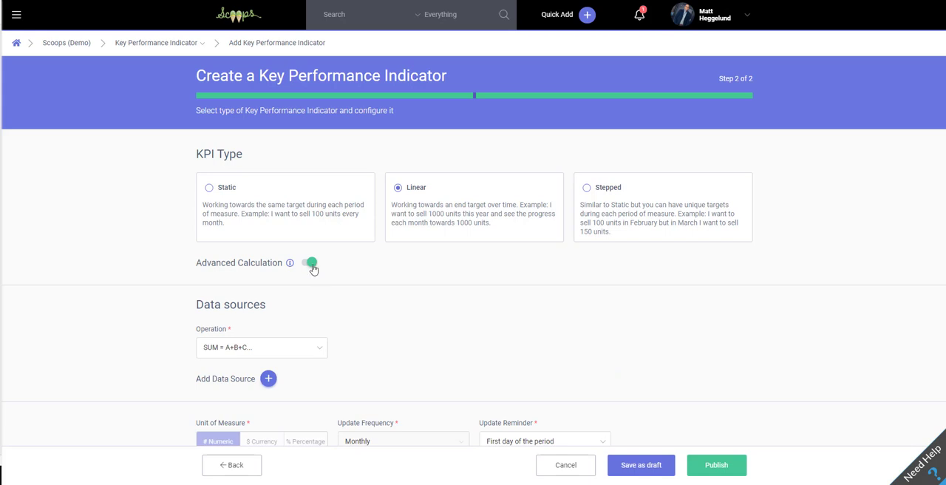
pyautogui.click(308, 264)
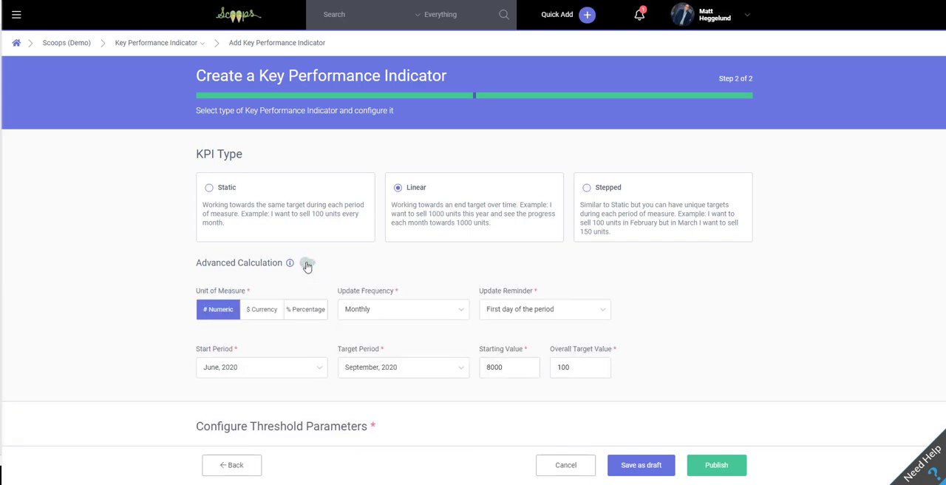
pyautogui.click(307, 265)
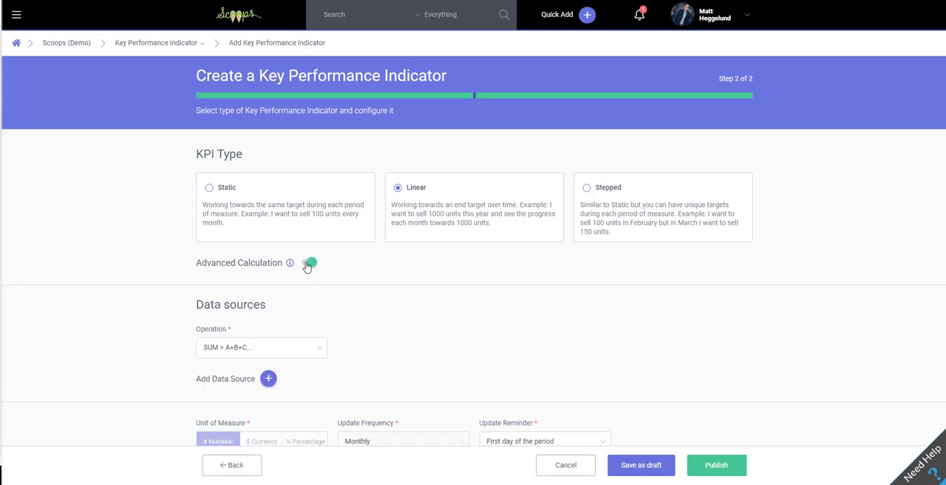
# Choose SUM = A+B+C... as the operation for the data sources
pyautogui.scroll(-1, 308, 266)
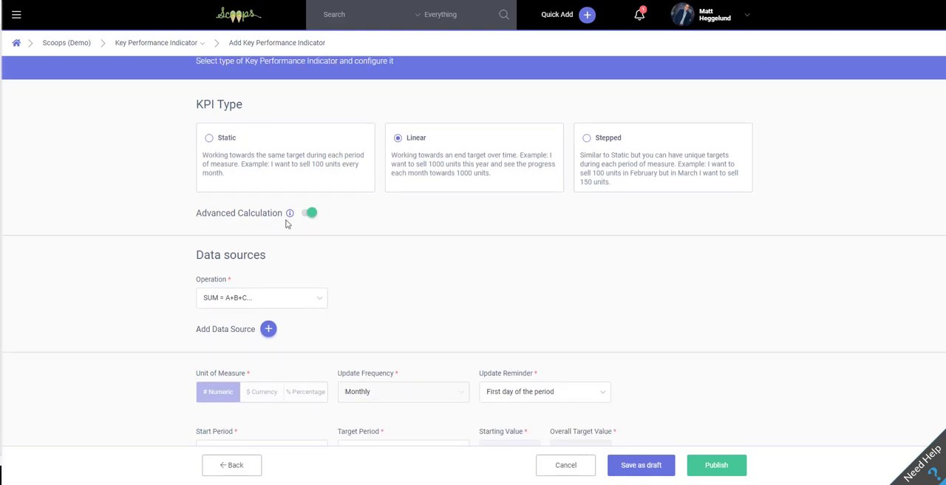
pyautogui.moveTo(289, 214)
pyautogui.scroll(-2, 385, 217)
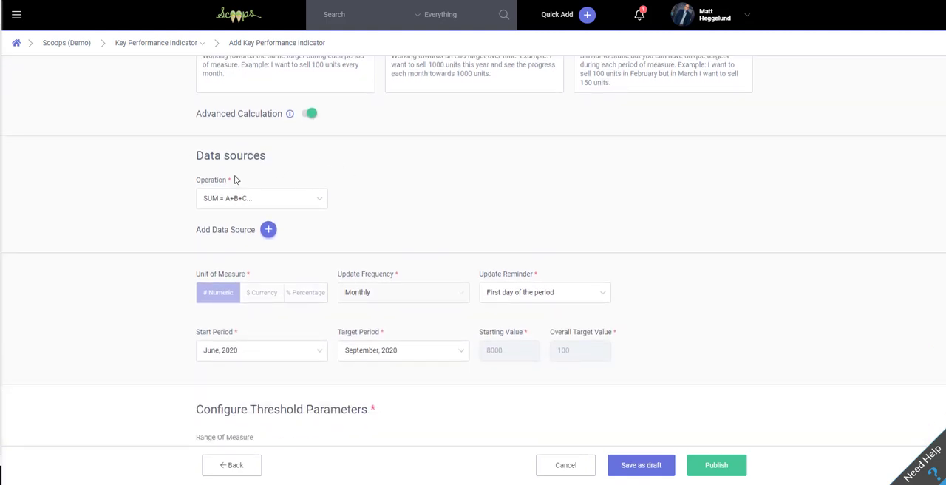
pyautogui.click(312, 197)
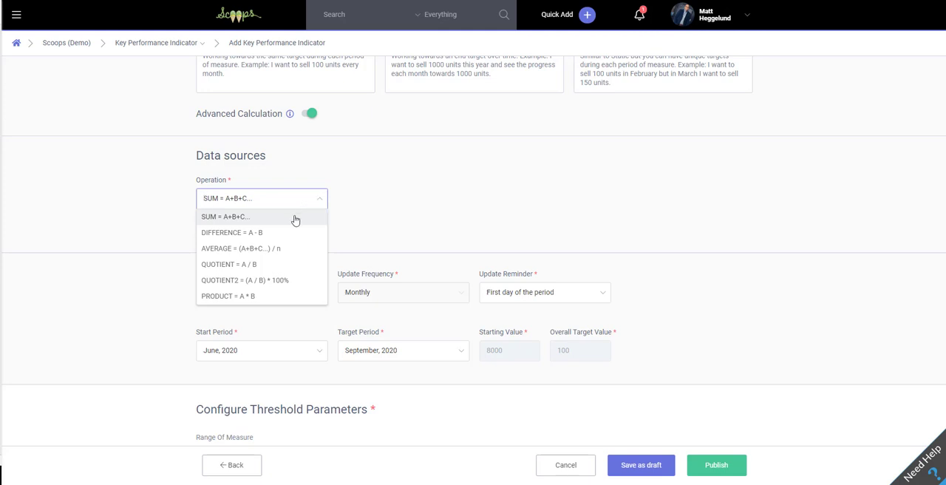
pyautogui.click(295, 219)
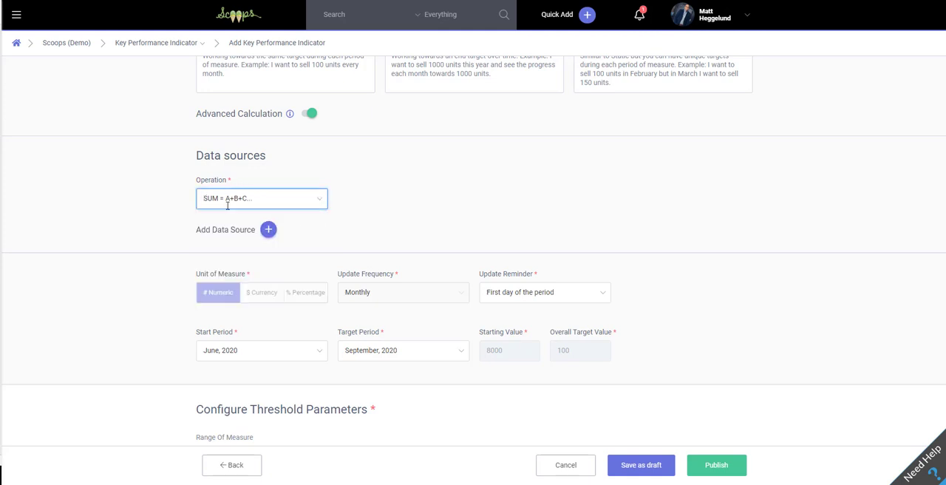
# Add 2020 Sales: West Region as a data source with the label "West"
pyautogui.click(267, 230)
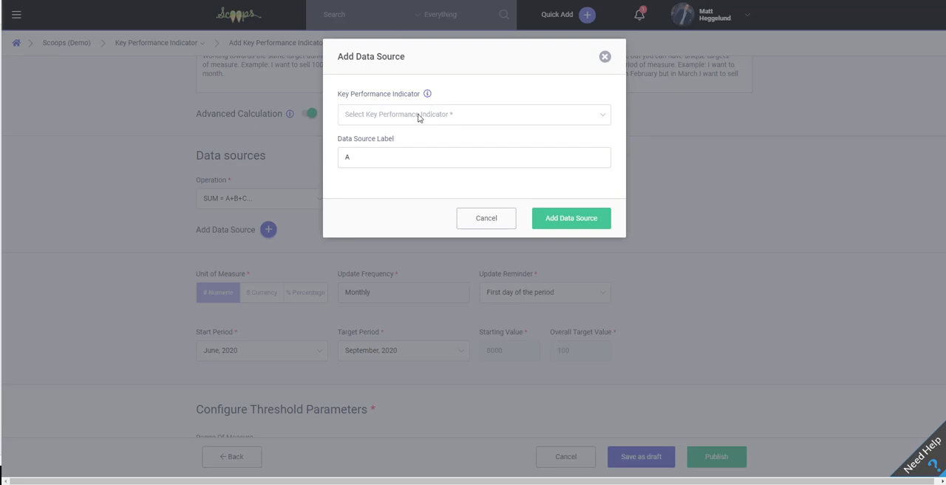
pyautogui.click(472, 115)
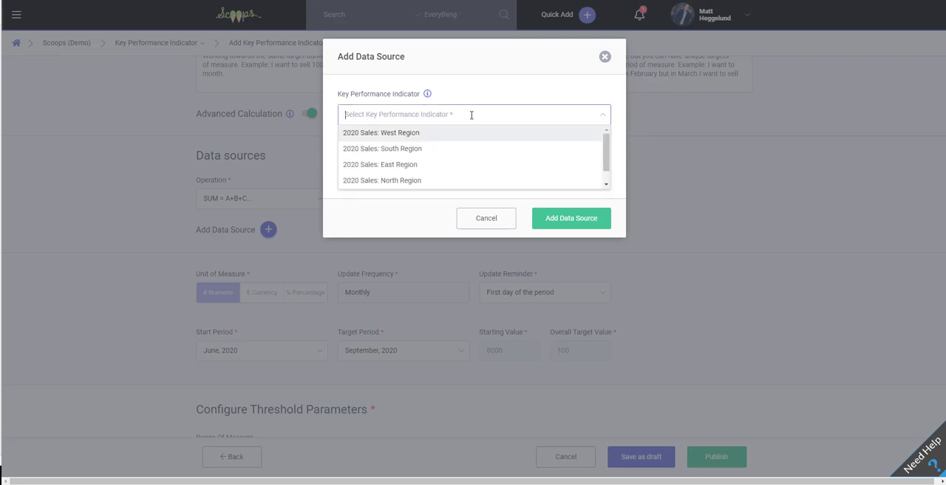
pyautogui.scroll(-1, 457, 141)
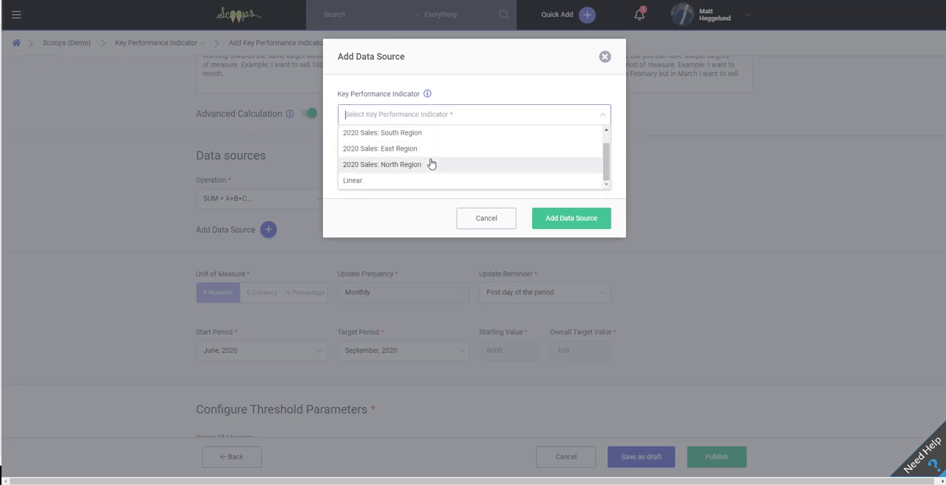
pyautogui.scroll(1, 432, 164)
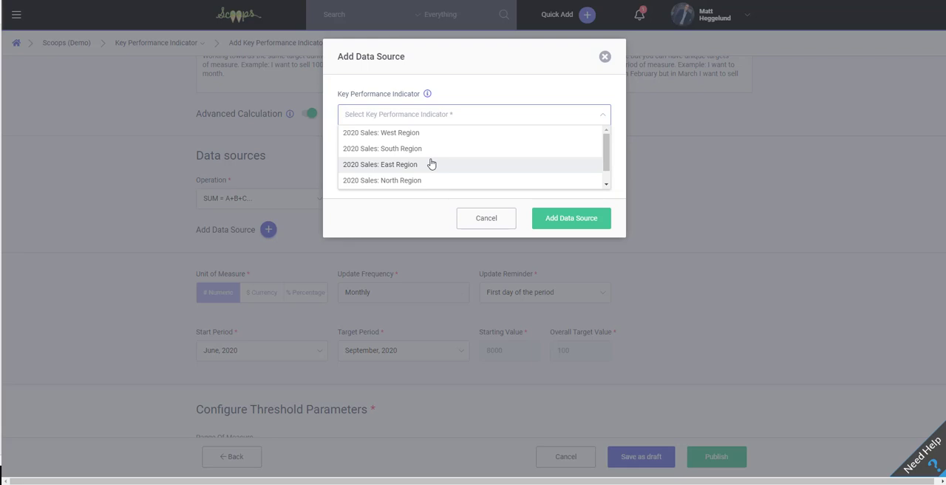
pyautogui.click(429, 138)
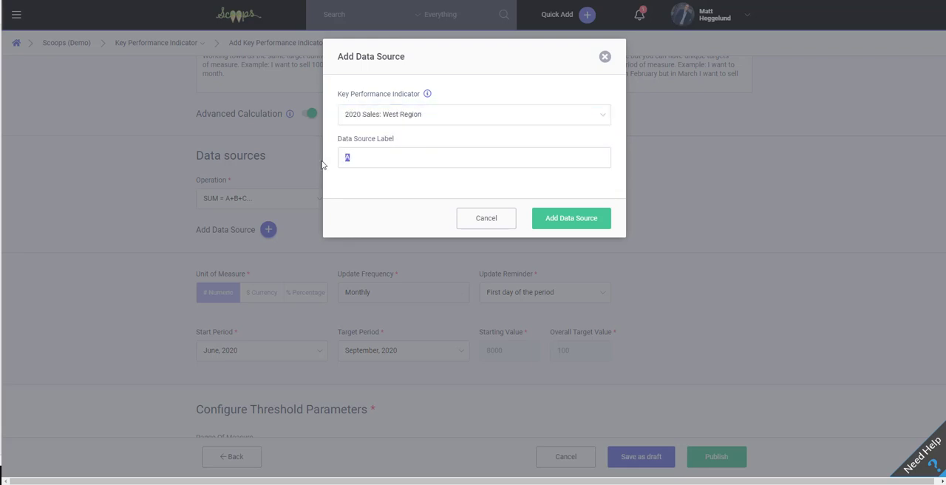
pyautogui.write('WEs')
pyautogui.press('BackSpace')
pyautogui.press('BackSpace')
pyautogui.write('est')
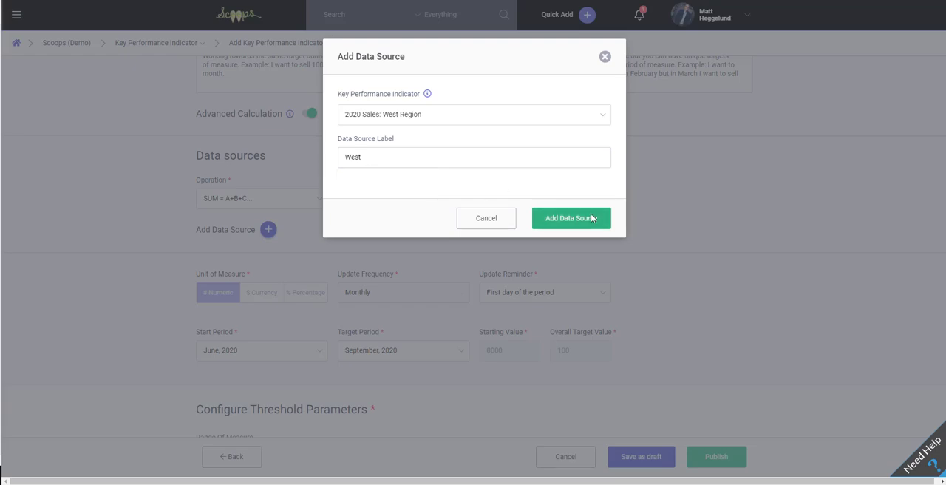
pyautogui.click(591, 217)
# Add 2020 Sales: South Region as a data source with the label "South"
pyautogui.click(269, 229)
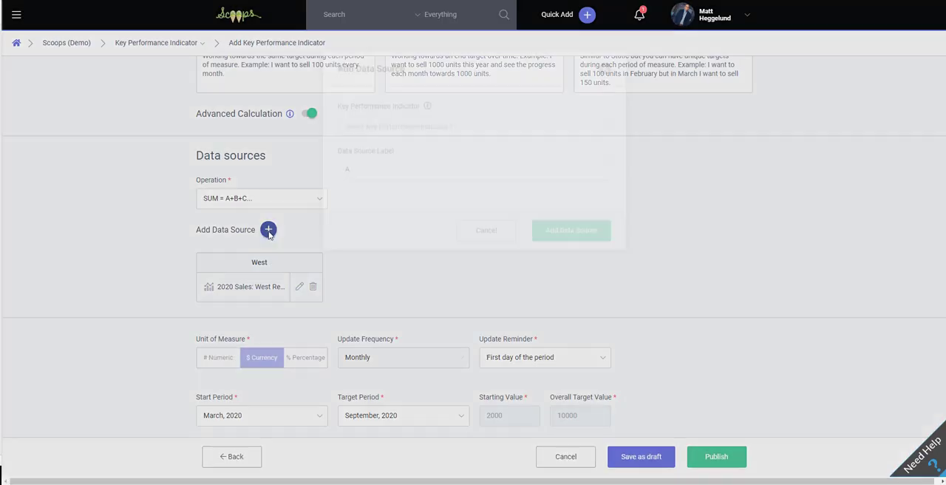
pyautogui.click(396, 118)
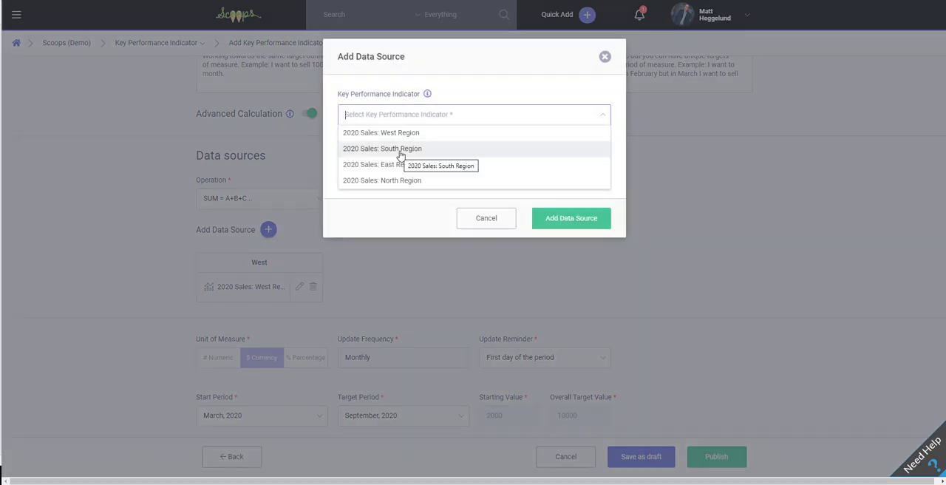
pyautogui.click(401, 151)
pyautogui.click(395, 159)
pyautogui.write('Sout')
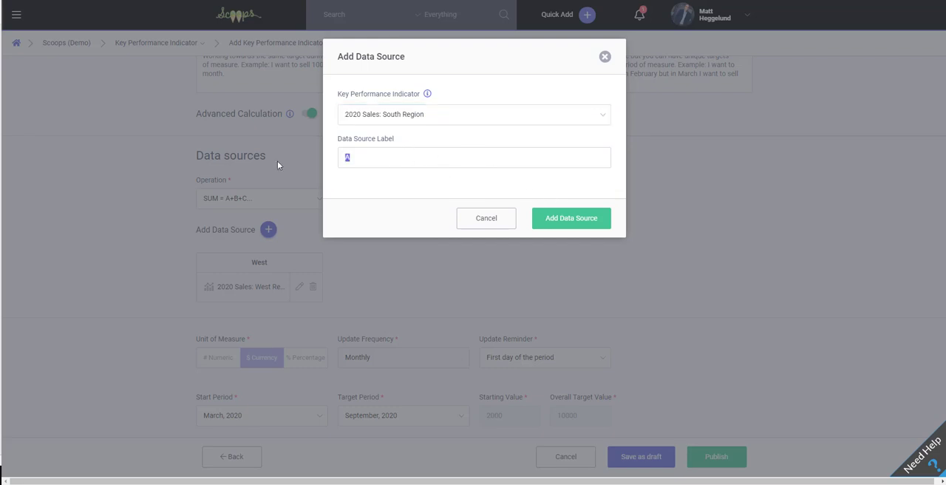
pyautogui.write('h')
pyautogui.click(548, 216)
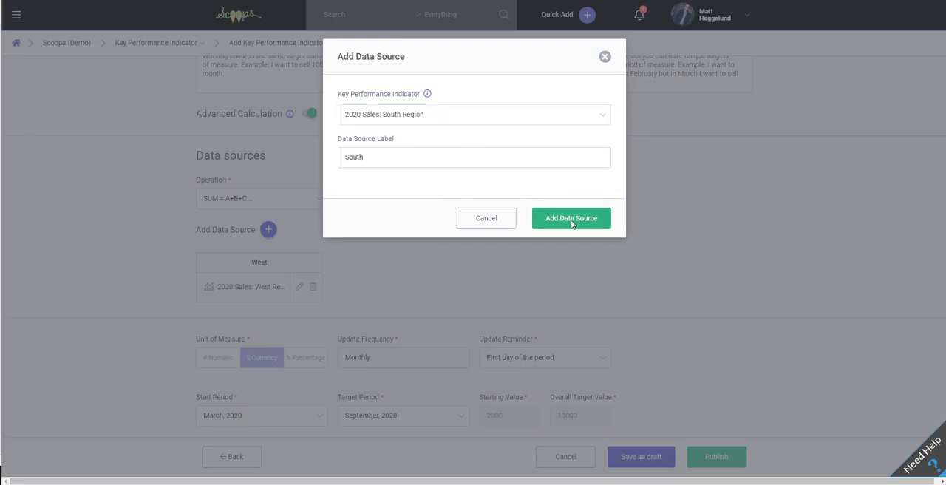
# Add 2020 Sales: East Region as a data source with the label "East"
pyautogui.click(269, 229)
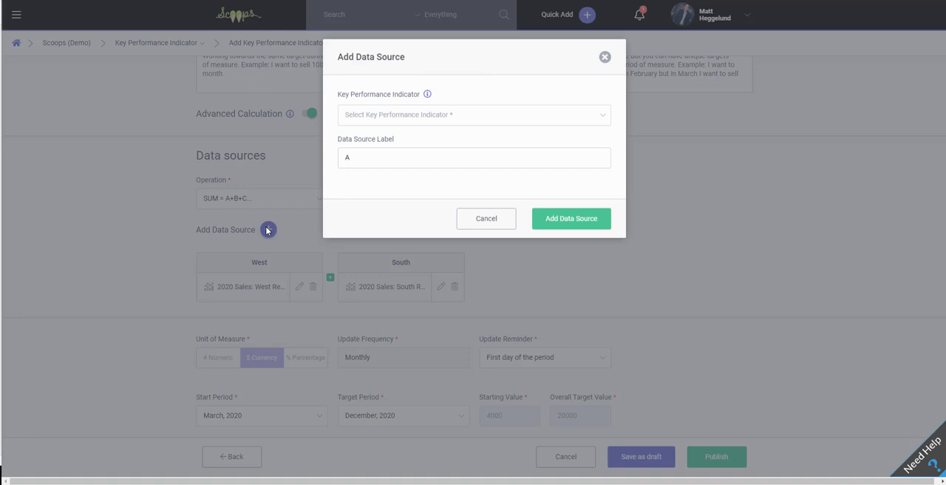
pyautogui.click(388, 116)
pyautogui.click(401, 164)
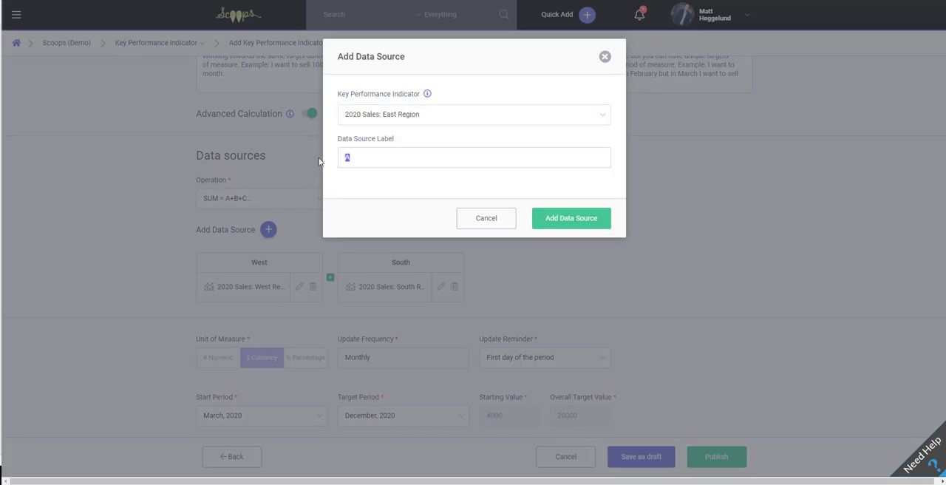
pyautogui.write('East')
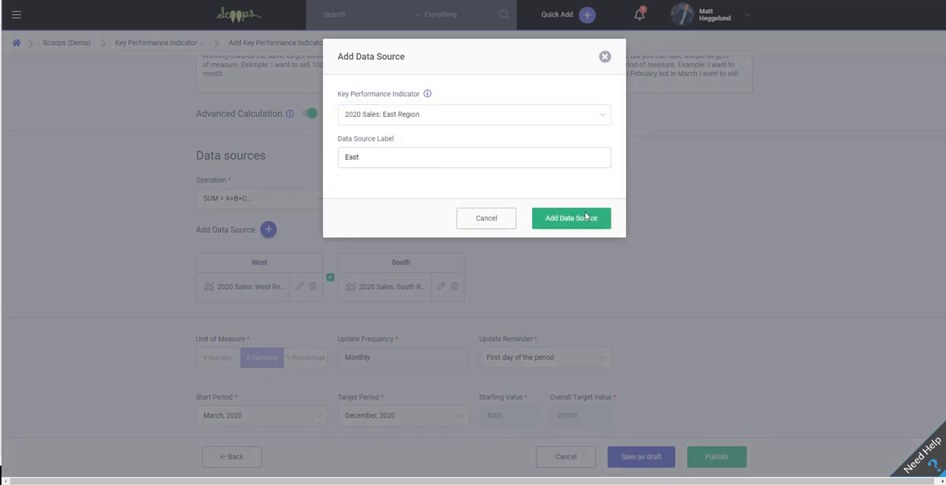
pyautogui.click(584, 217)
# Add 2020 Sales: North Region as a data source with the label "North"
pyautogui.click(268, 230)
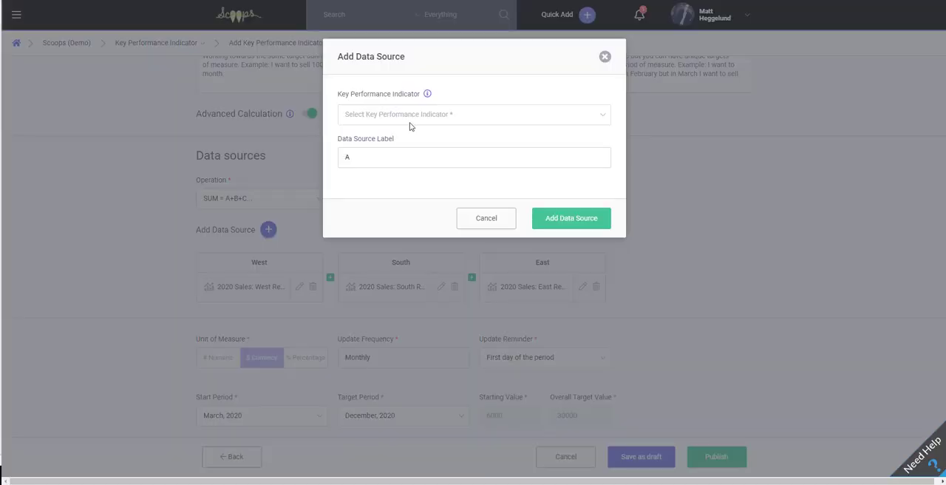
pyautogui.click(410, 116)
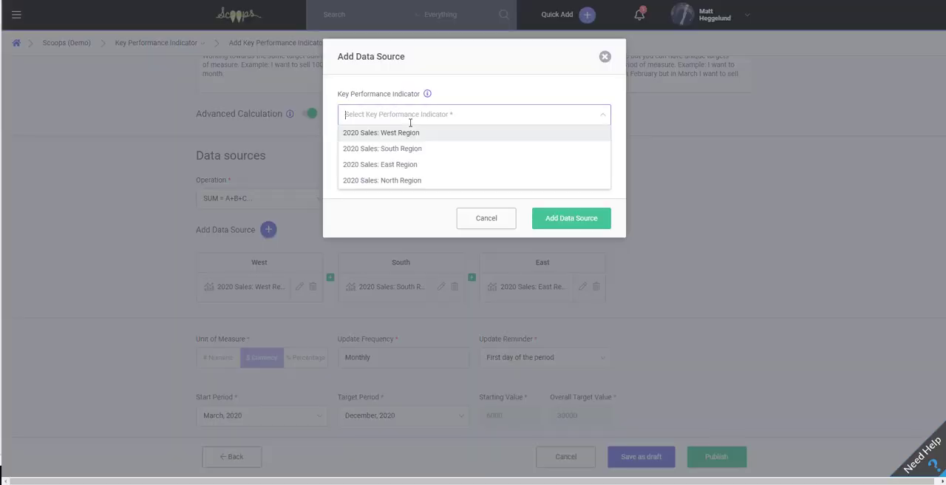
pyautogui.click(410, 184)
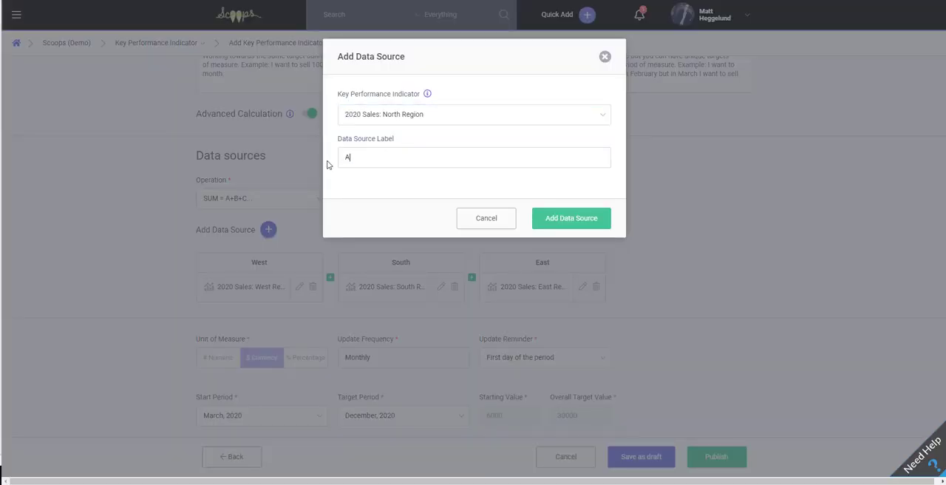
pyautogui.write('North')
pyautogui.click(573, 218)
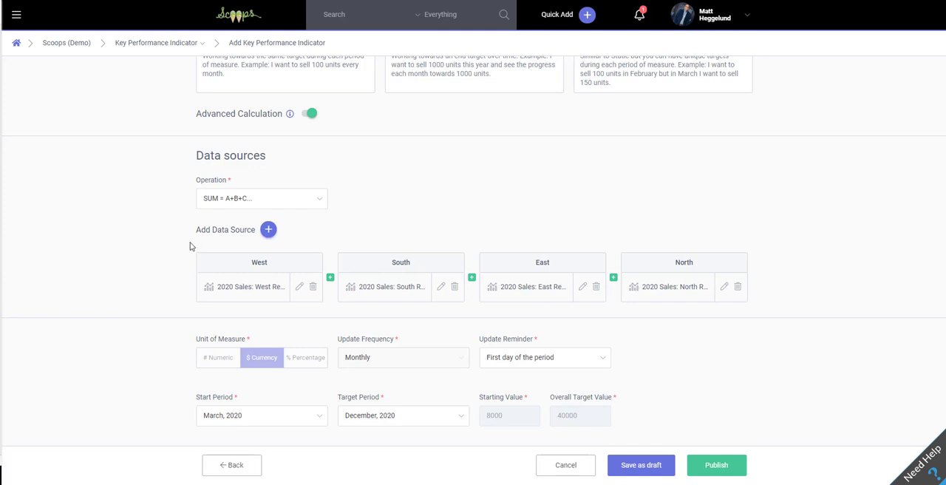
# Review the calculated starting value, overall target value, threshold parameters and monthly period targets of the new KPI
pyautogui.scroll(-2, 190, 246)
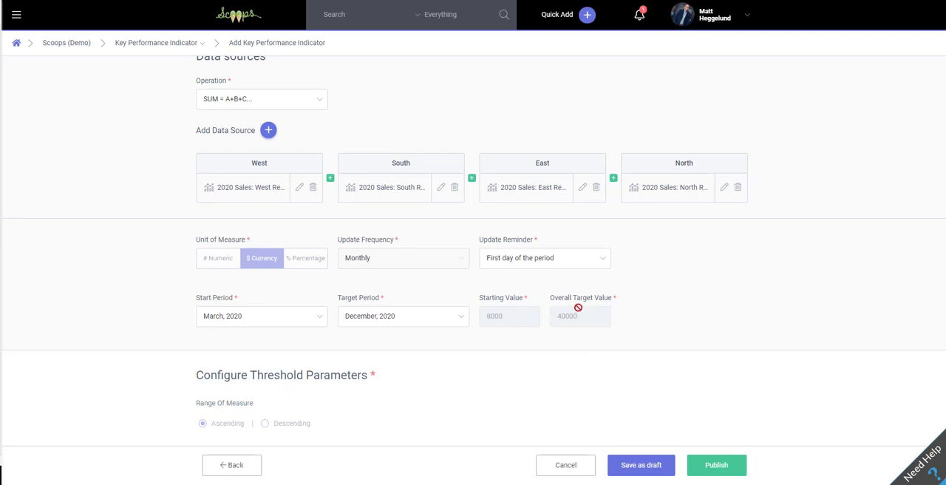
pyautogui.moveTo(583, 311); pyautogui.dragTo(483, 311)
pyautogui.click(551, 298)
pyautogui.scroll(-2, 155, 274)
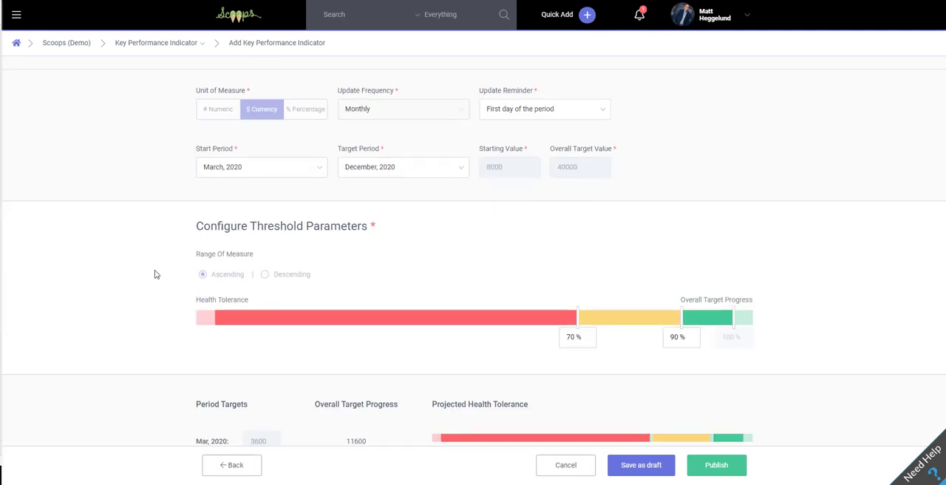
pyautogui.scroll(-2, 155, 274)
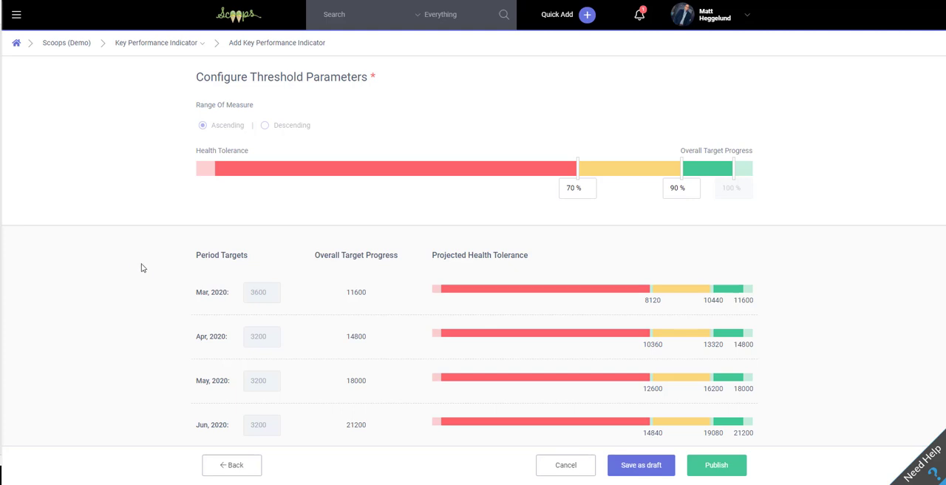
pyautogui.scroll(-2, 263, 296)
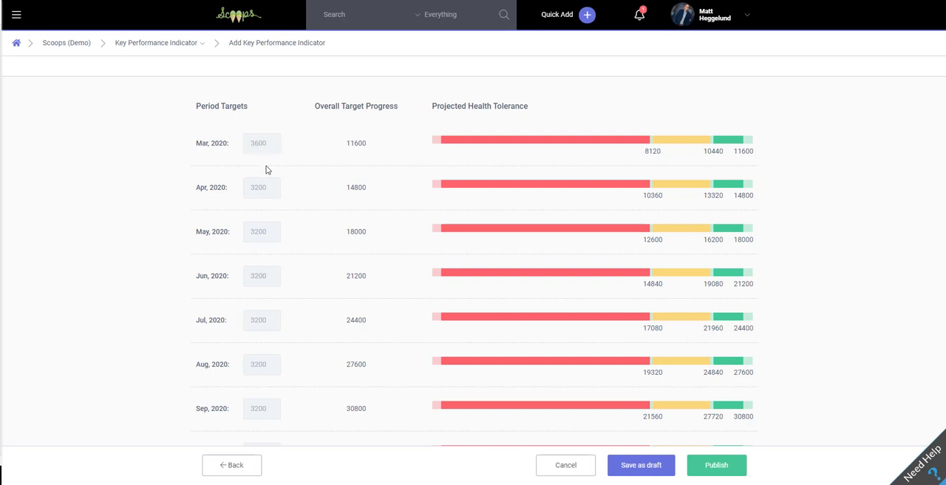
# Set the health tolerance thresholds to 78% and 94%, and check the projected tolerances for each period
pyautogui.scroll(3, 374, 147)
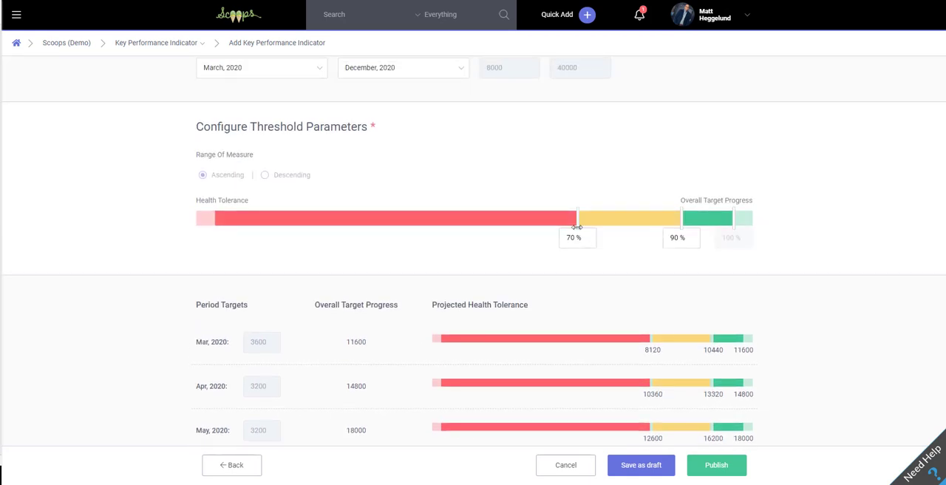
pyautogui.moveTo(581, 219)
pyautogui.mouseDown()
pyautogui.moveTo(446, 221)
pyautogui.moveTo(588, 219)
pyautogui.mouseUp()
pyautogui.moveTo(682, 217); pyautogui.dragTo(702, 215)
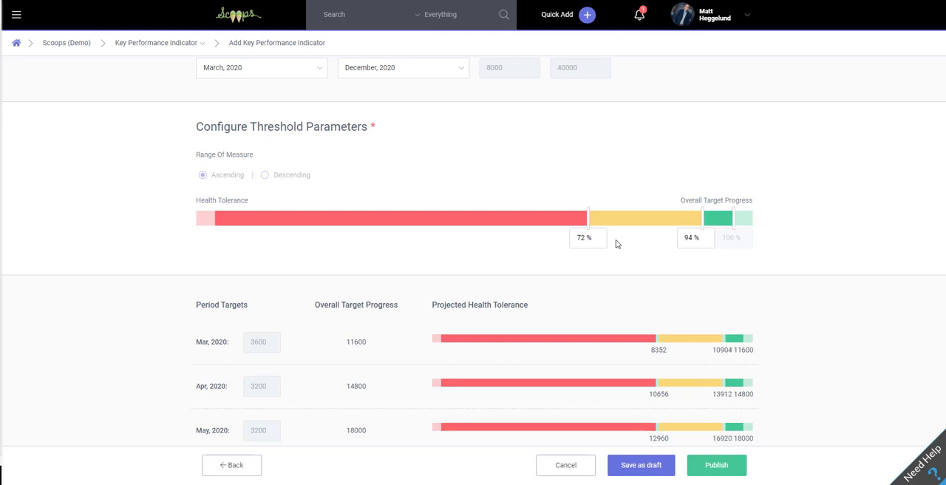
pyautogui.moveTo(590, 220); pyautogui.dragTo(619, 219)
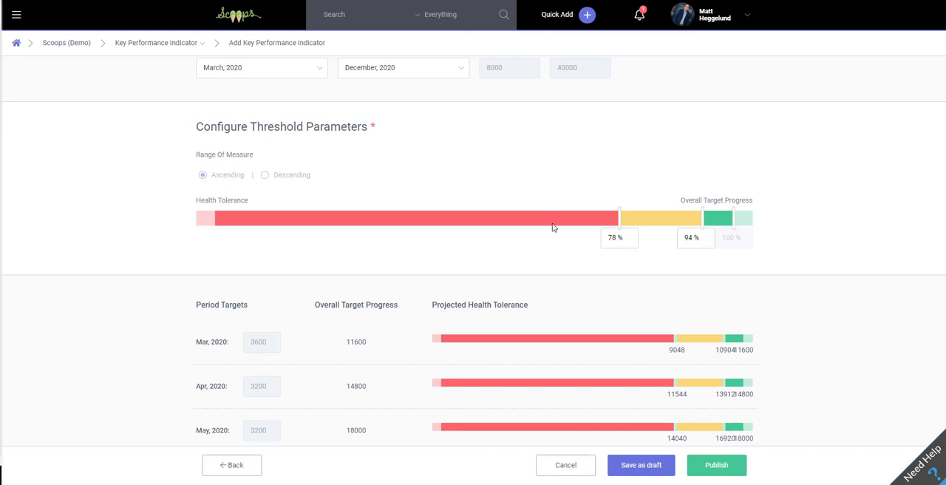
pyautogui.scroll(-2, 551, 228)
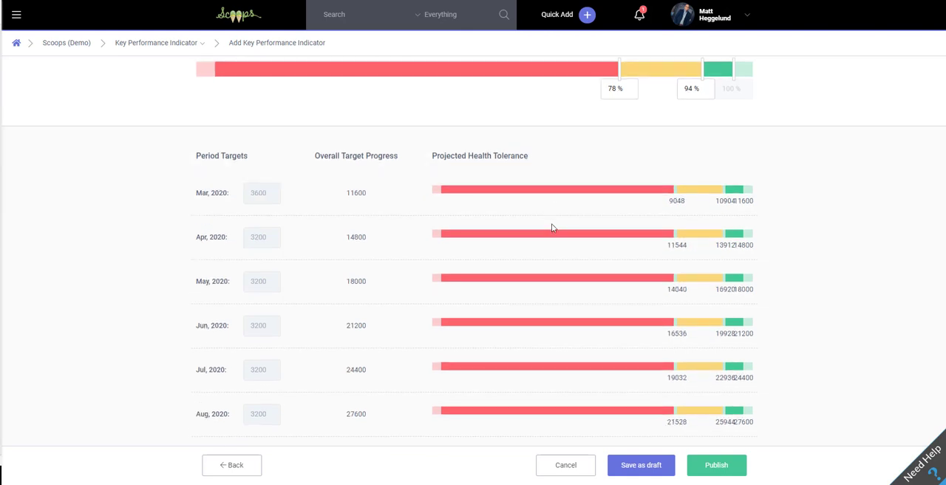
pyautogui.scroll(9, 551, 228)
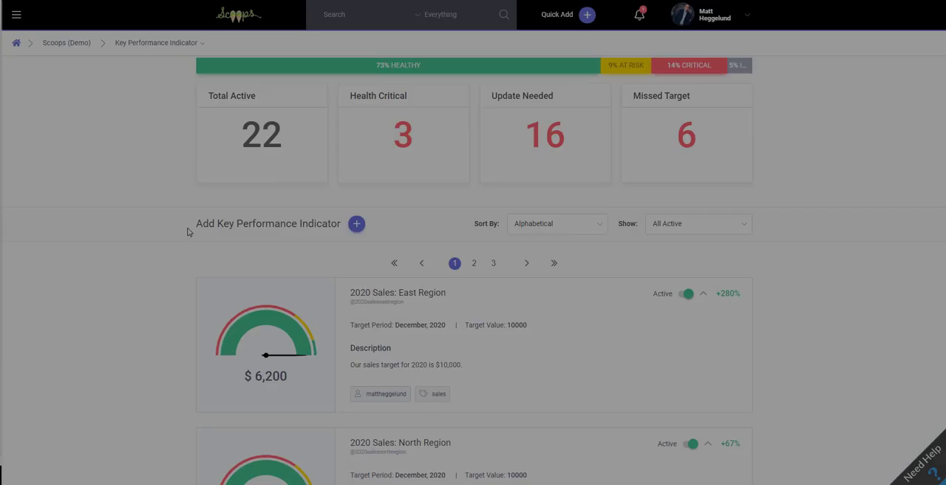
# Open the 2020 Sales: Overall Total KPI and check its Advanced Calculation setting
pyautogui.scroll(-5, 187, 231)
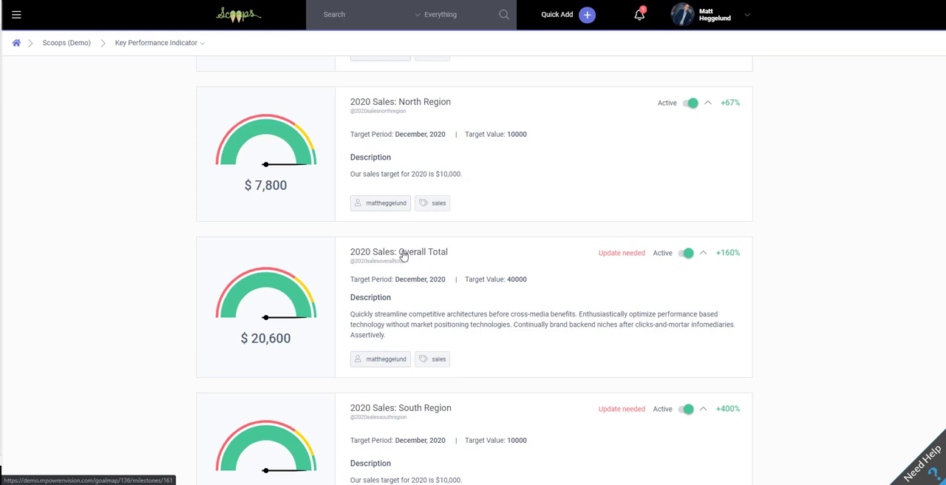
pyautogui.click(402, 255)
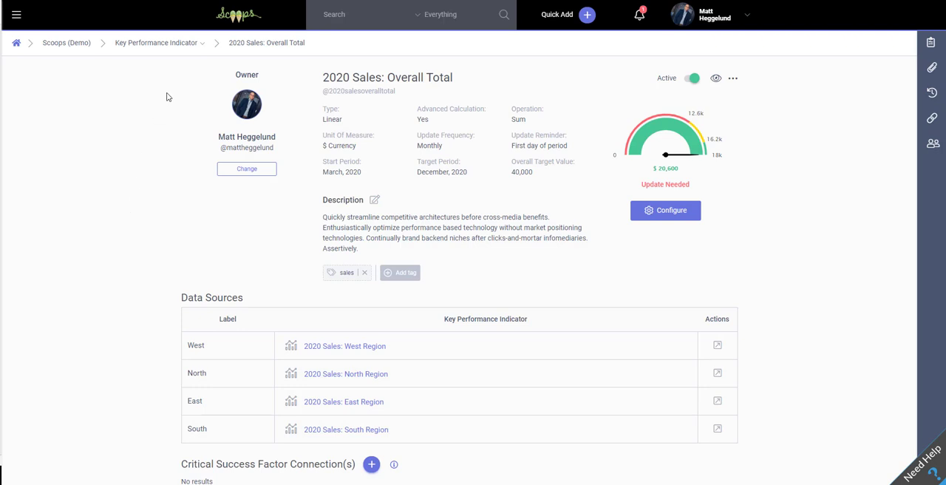
pyautogui.moveTo(436, 122); pyautogui.dragTo(414, 117)
pyautogui.tripleClick(415, 117)
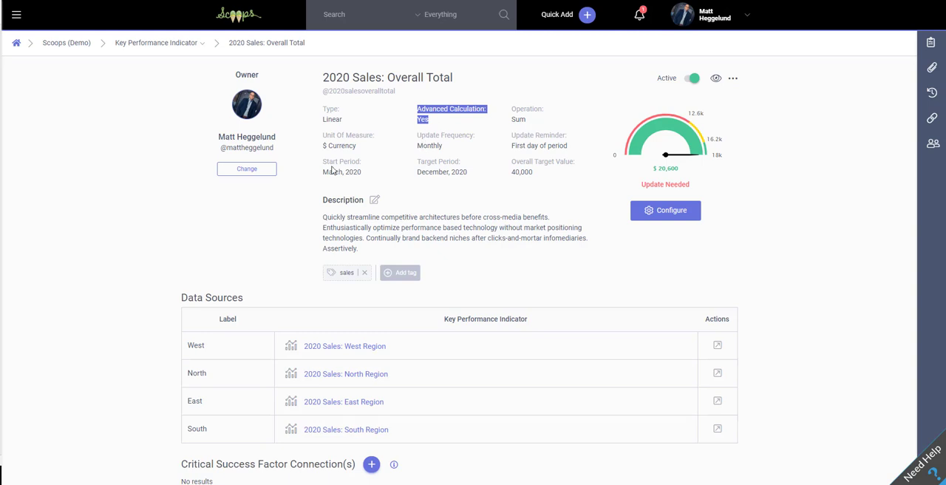
pyautogui.click(203, 215)
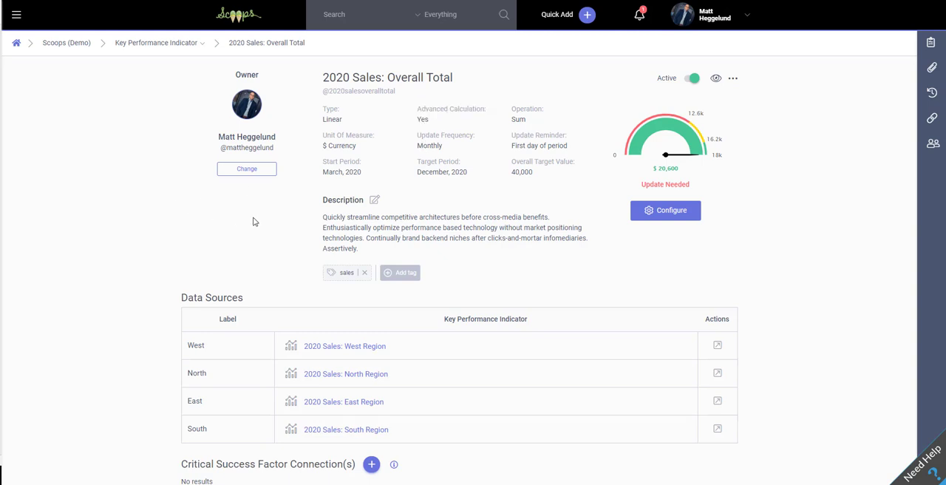
# View the 2020 Sales: West Region KPI from the Overall Total's data sources, and close it again
pyautogui.scroll(-3, 253, 222)
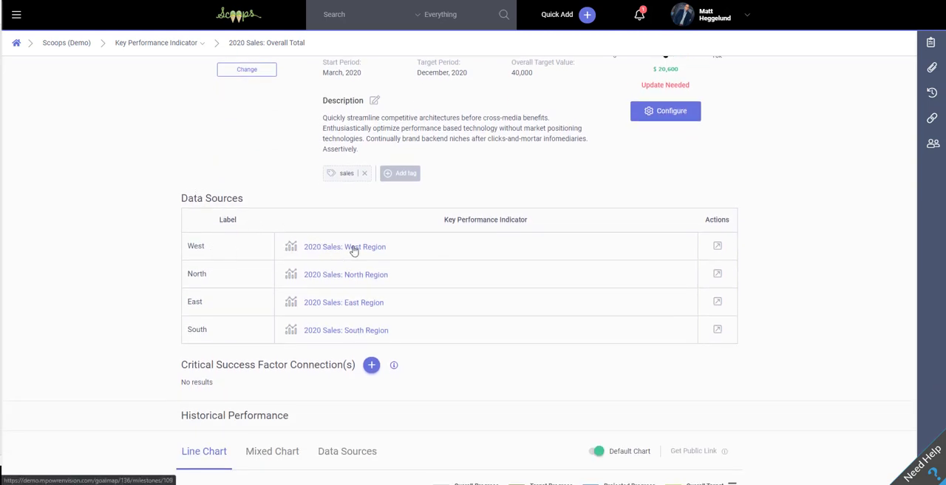
pyautogui.click(718, 248)
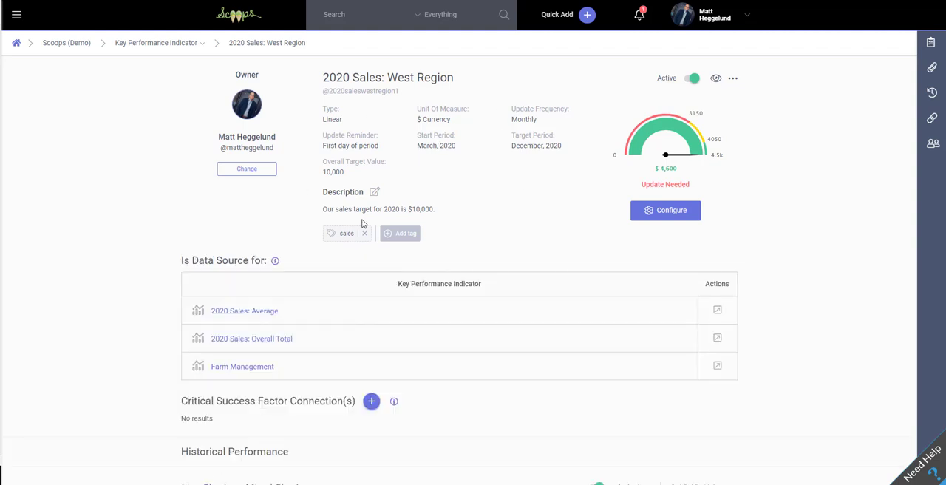
pyautogui.hotkey('ctrl', 'w')
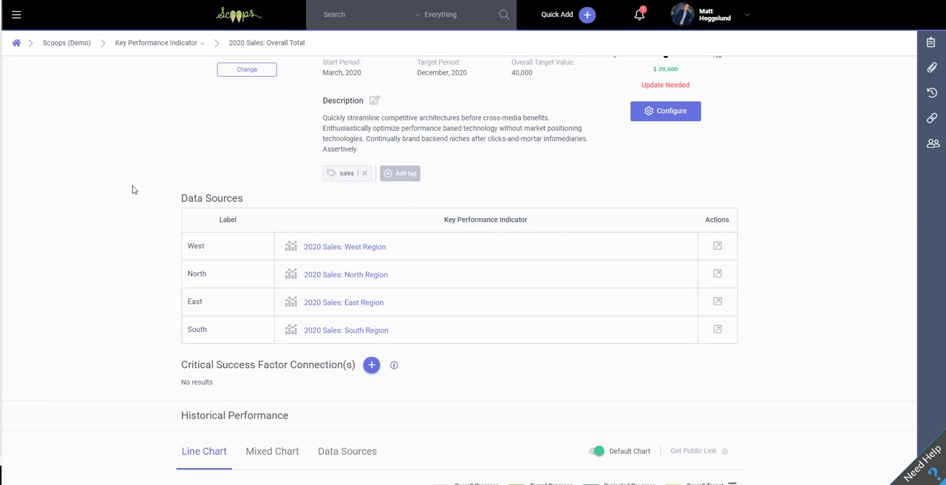
# Show the Data Sources chart under Historical Performance and inspect the March 2020 bars
pyautogui.scroll(-2, 145, 191)
pyautogui.scroll(-1, 144, 190)
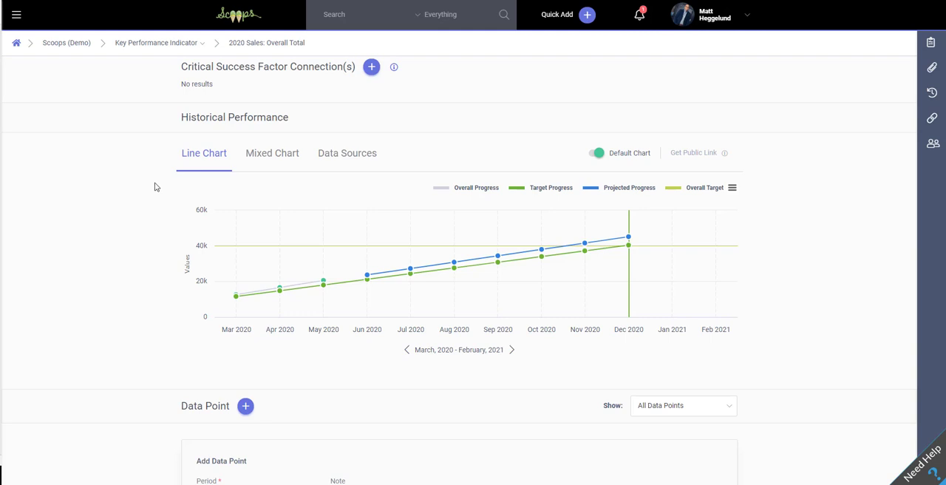
pyautogui.click(342, 157)
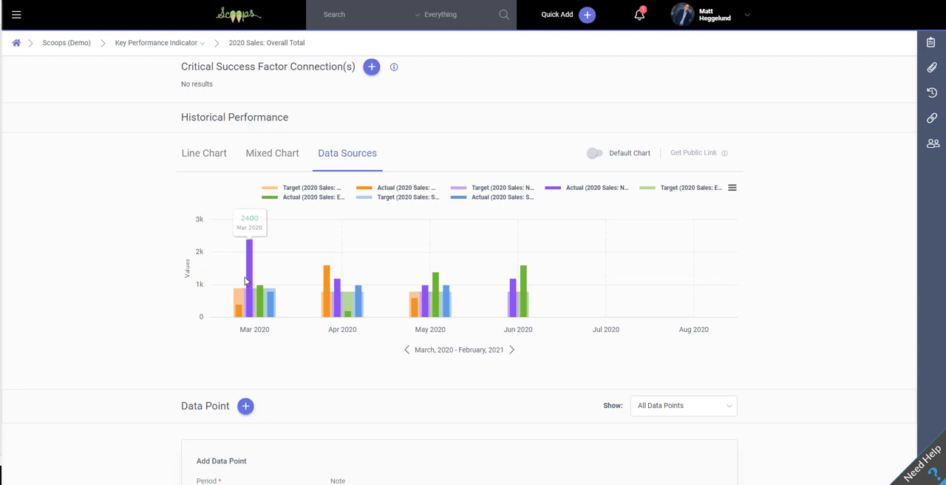
pyautogui.moveTo(249, 307)
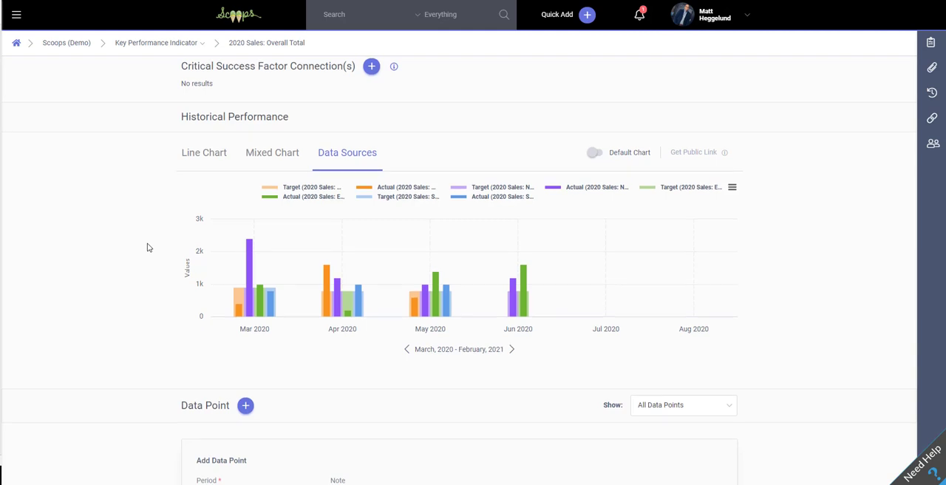
# Examine the period actuals entry form for June 2020 and the health indicators in the data point summary
pyautogui.scroll(-2, 147, 248)
pyautogui.scroll(-4, 148, 247)
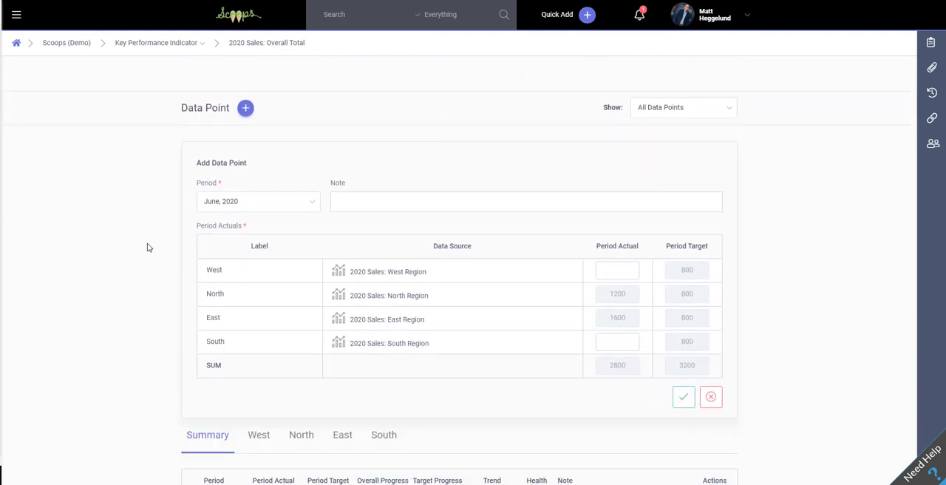
pyautogui.scroll(-1, 149, 247)
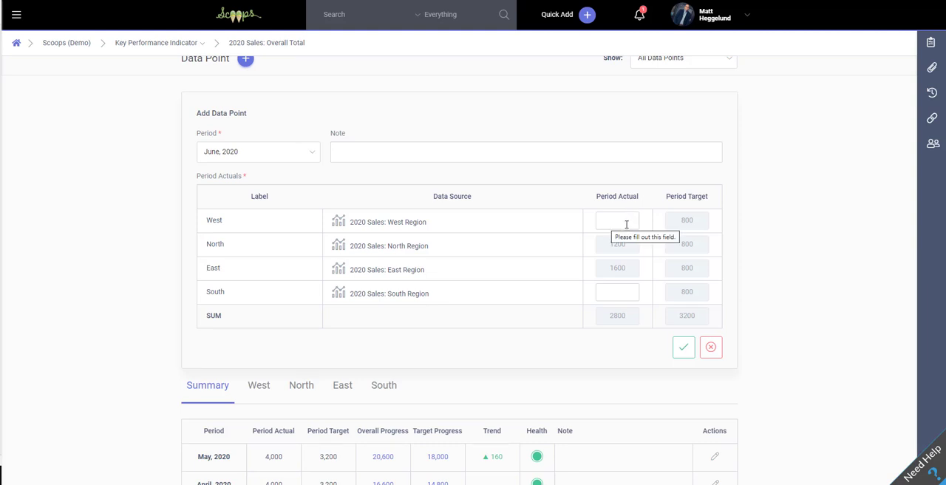
pyautogui.click(627, 222)
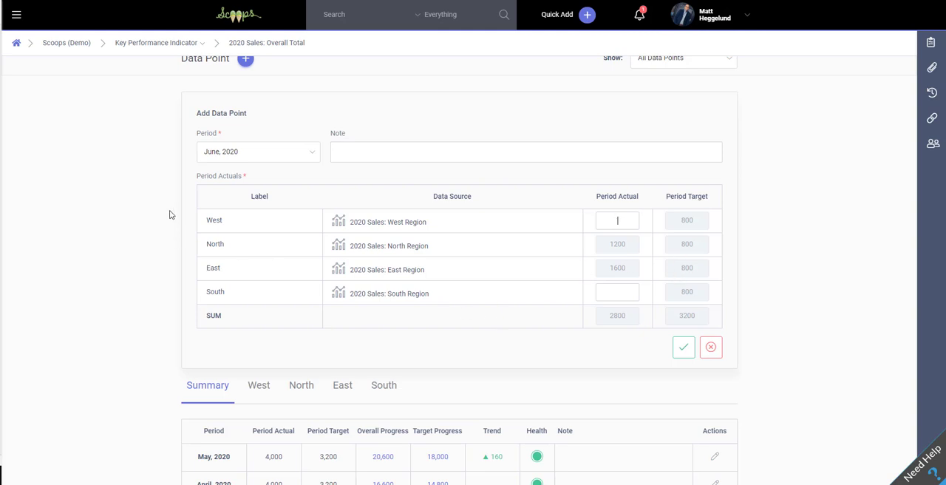
pyautogui.scroll(-1, 172, 199)
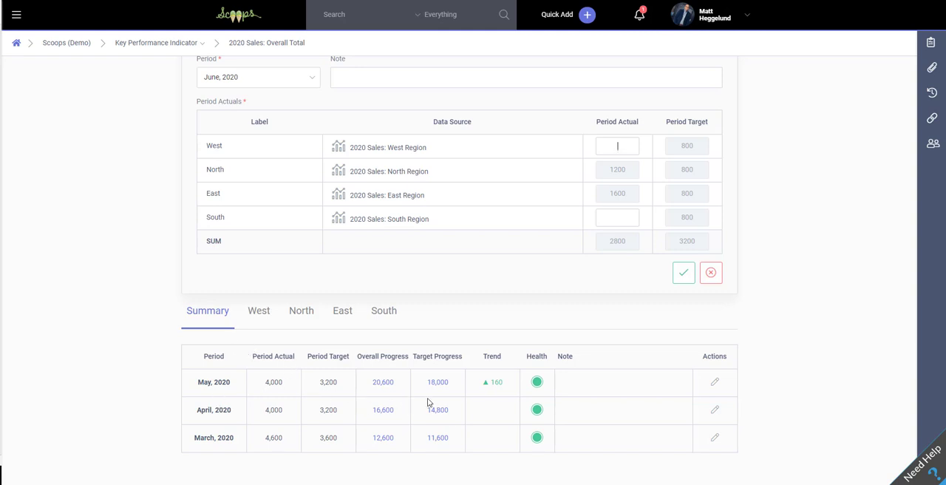
pyautogui.moveTo(534, 384)
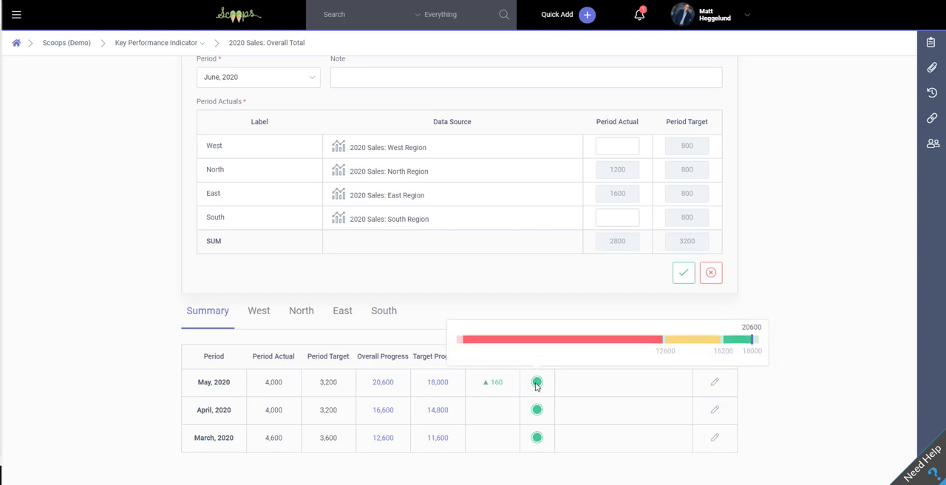
pyautogui.moveTo(536, 410)
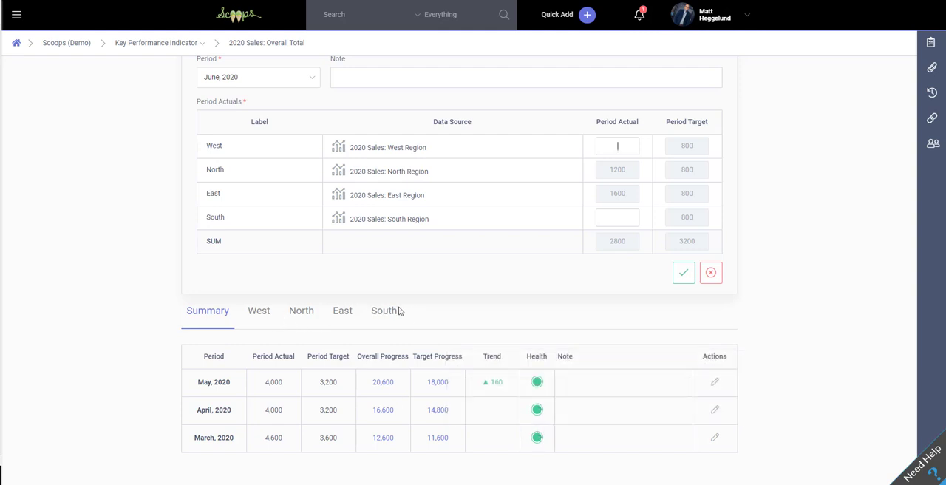
# Set the May 2020 period actual of the North data source to 500
pyautogui.click(264, 310)
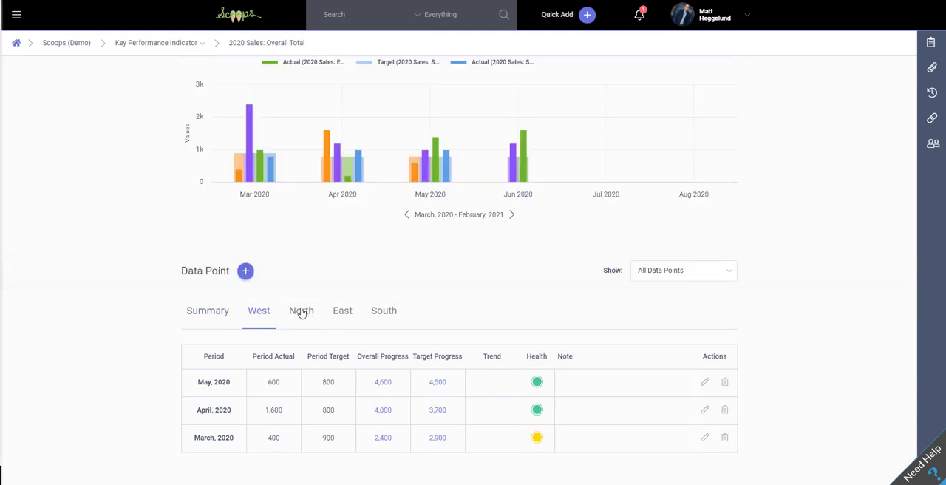
pyautogui.click(302, 312)
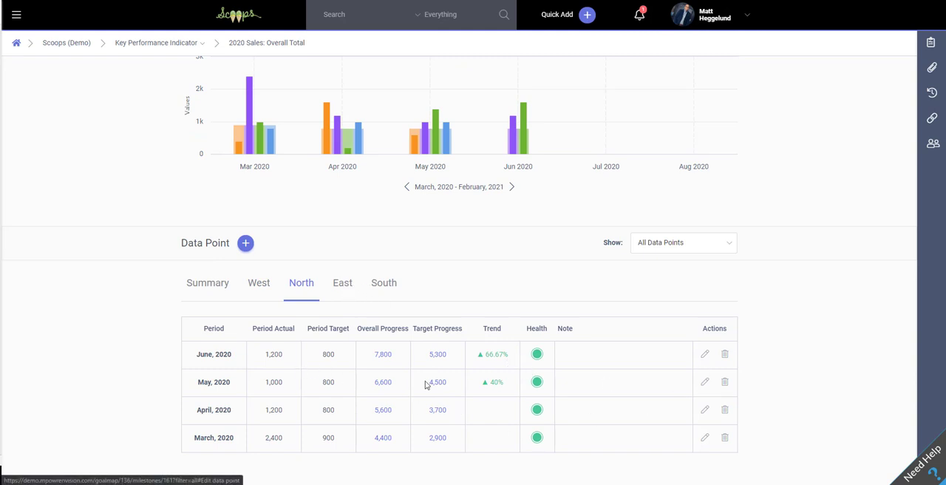
pyautogui.click(705, 382)
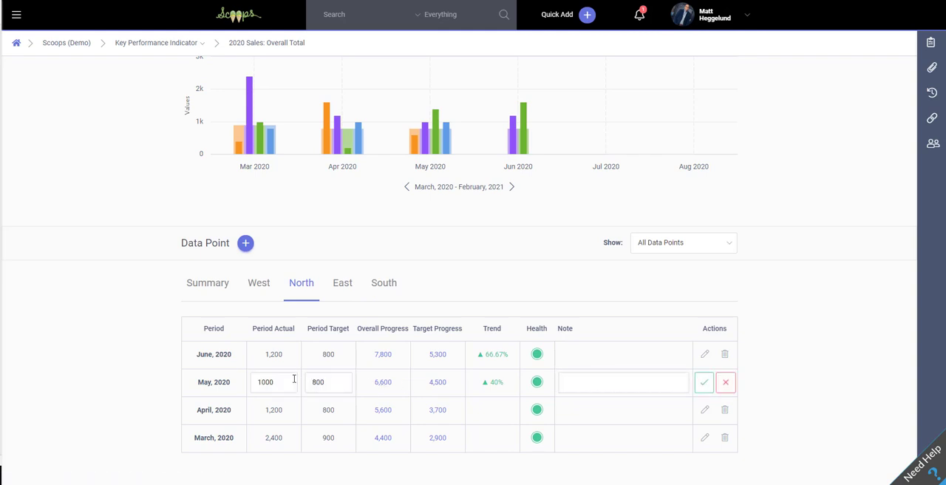
pyautogui.moveTo(287, 379); pyautogui.dragTo(212, 380)
pyautogui.write('700')
pyautogui.click(700, 383)
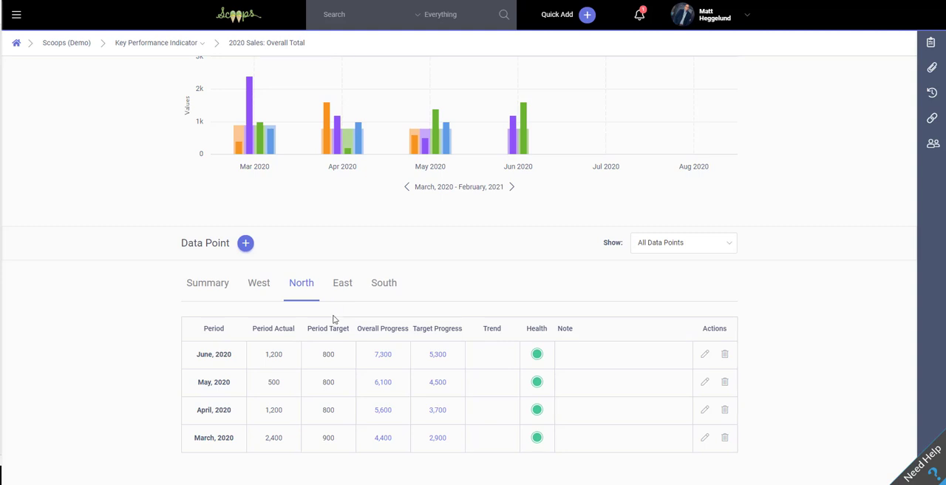
# Show the data point summary of the Overall Total KPI and open the help window
pyautogui.click(208, 282)
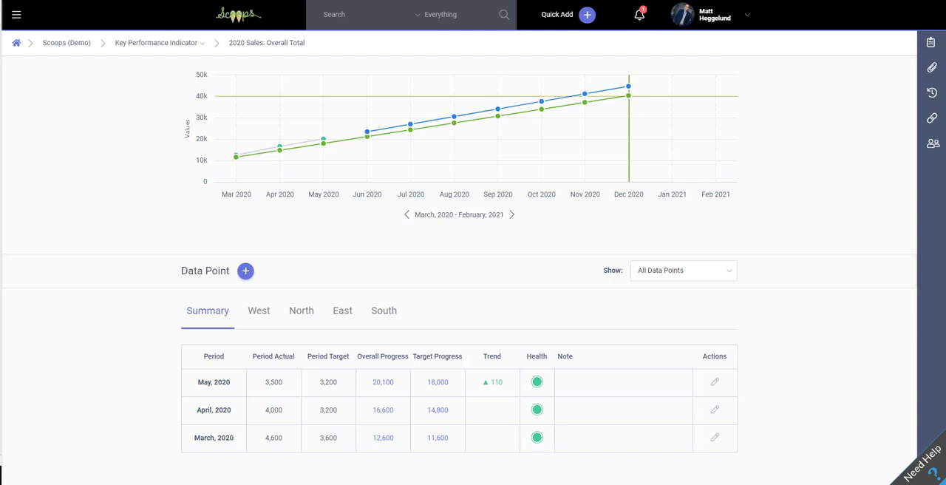
pyautogui.click(931, 469)
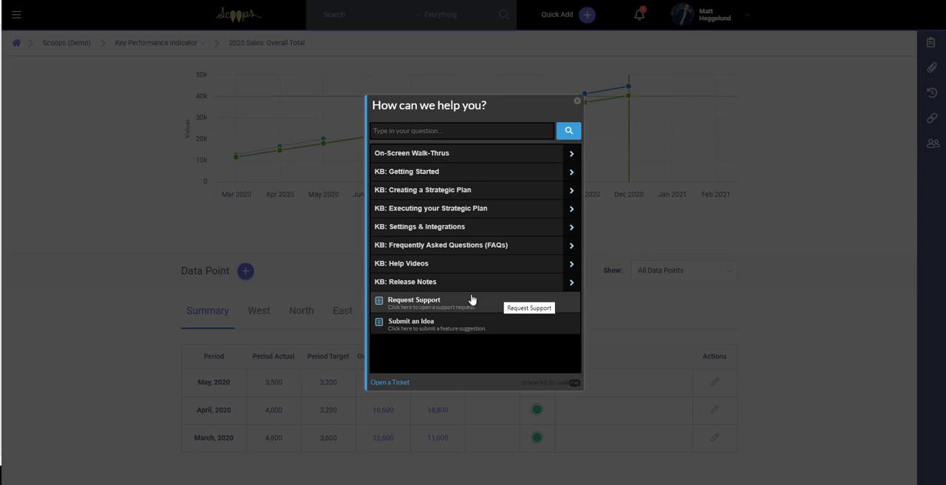